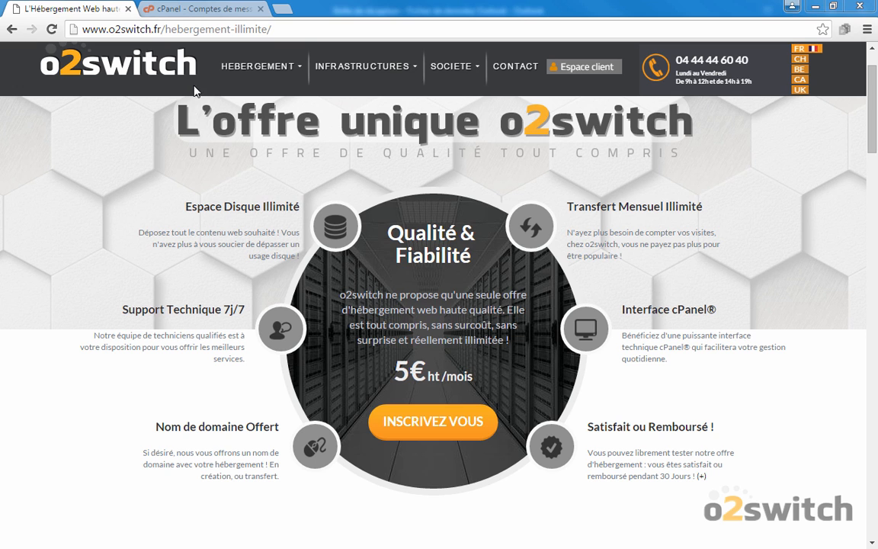
left_click(193, 9)
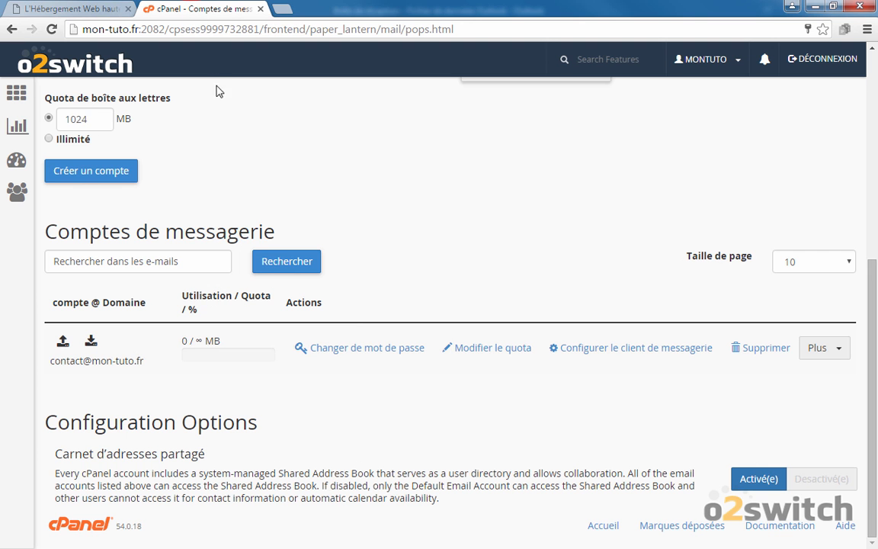
scroll(200, 89, "up", 5)
scroll(200, 89, "down", 5)
left_click_drag(50, 361, 76, 363)
triple_click(75, 363)
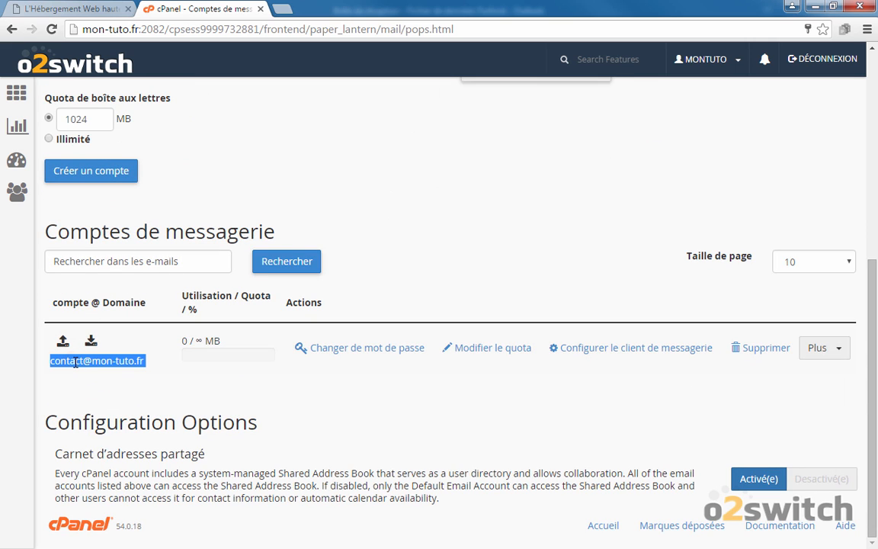
left_click(390, 393)
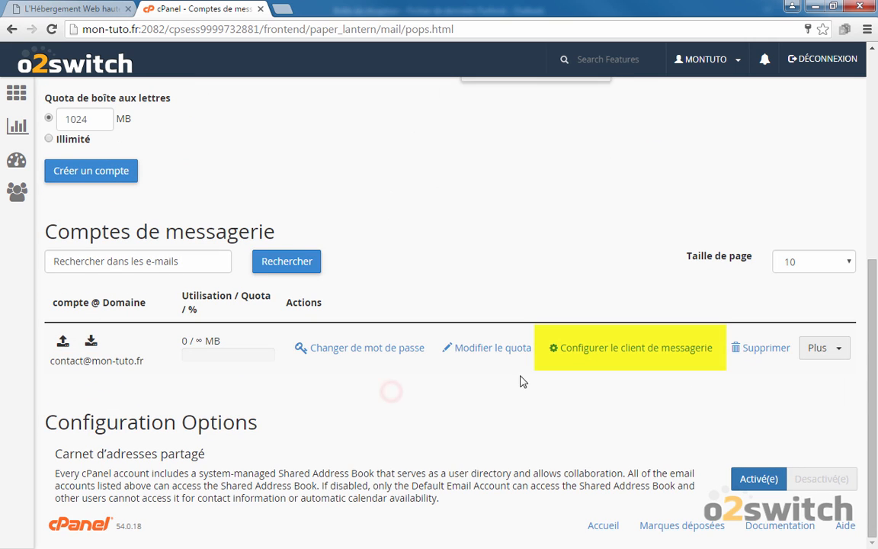
left_click(589, 356)
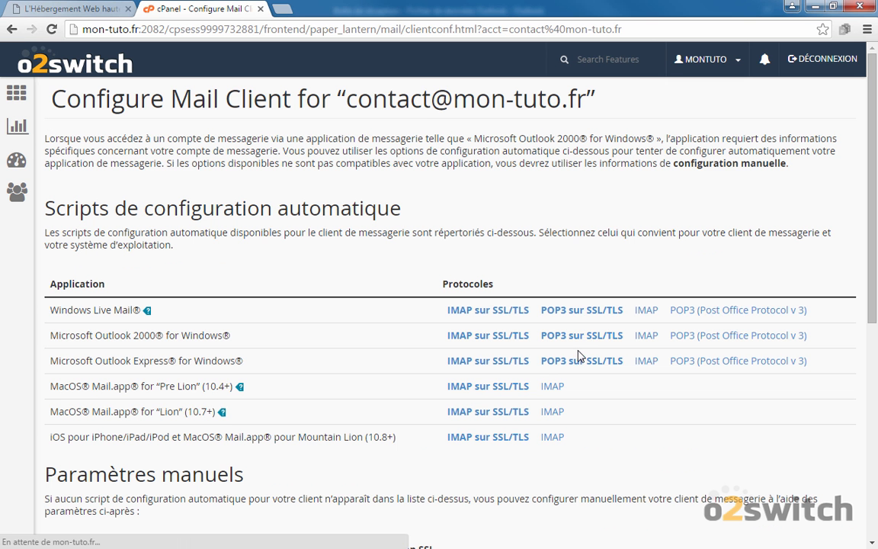
scroll(359, 274, "down", 5)
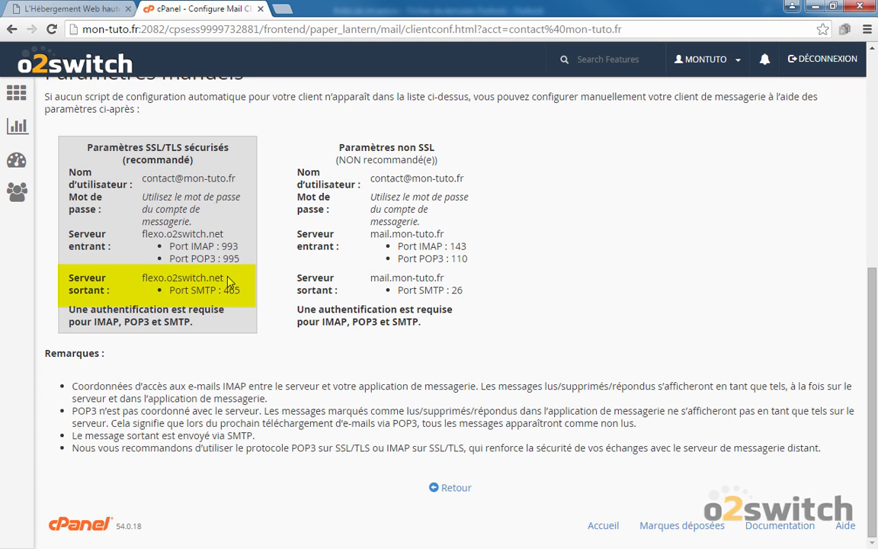
left_click_drag(226, 280, 139, 280)
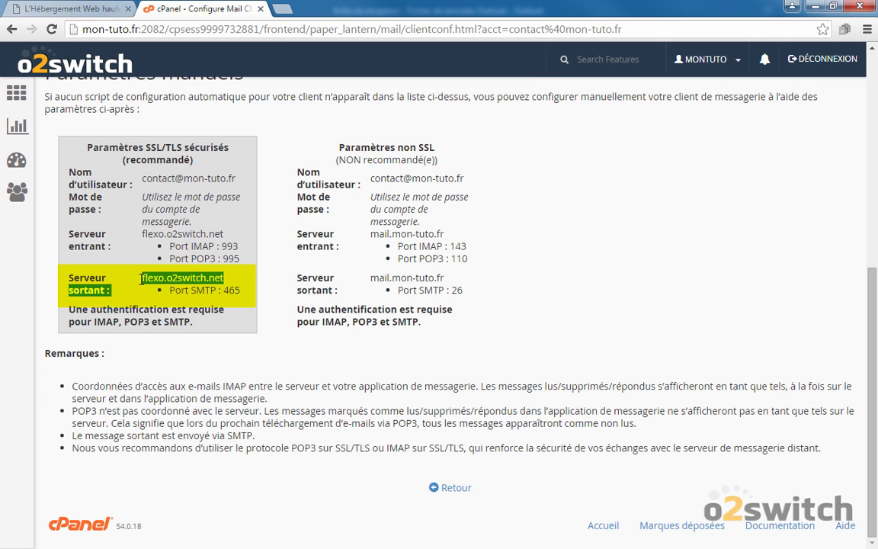
left_click_drag(141, 279, 144, 280)
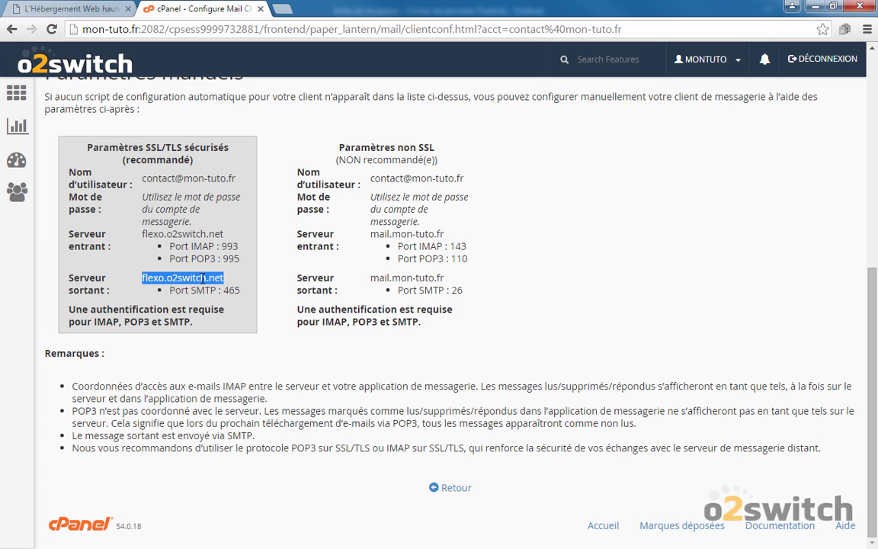
left_click(263, 275)
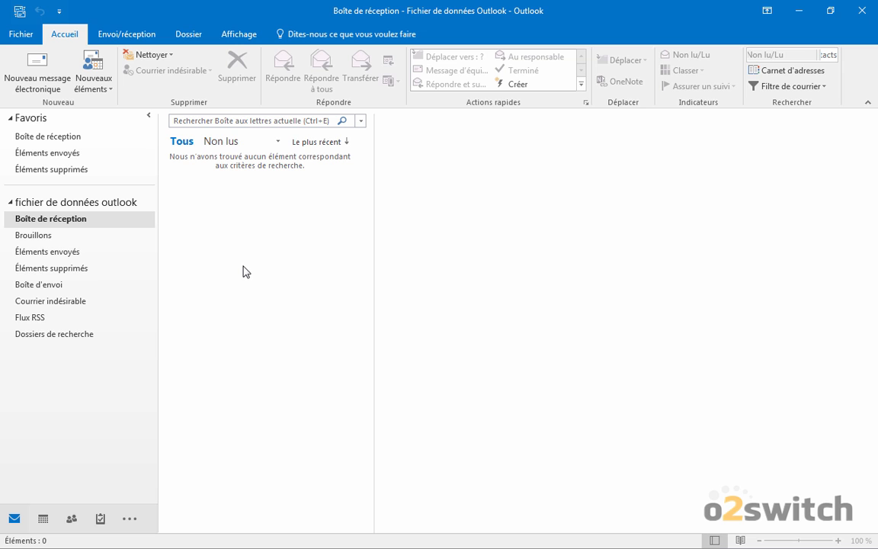
- Start a new account from Fichier > Ajouter un compte, using manual setup with POP or IMAP
left_click(14, 32)
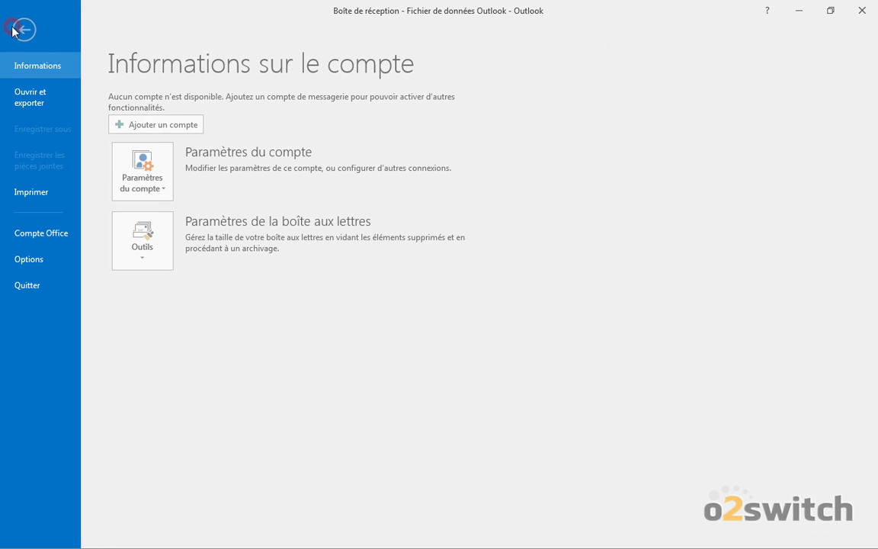
left_click(152, 124)
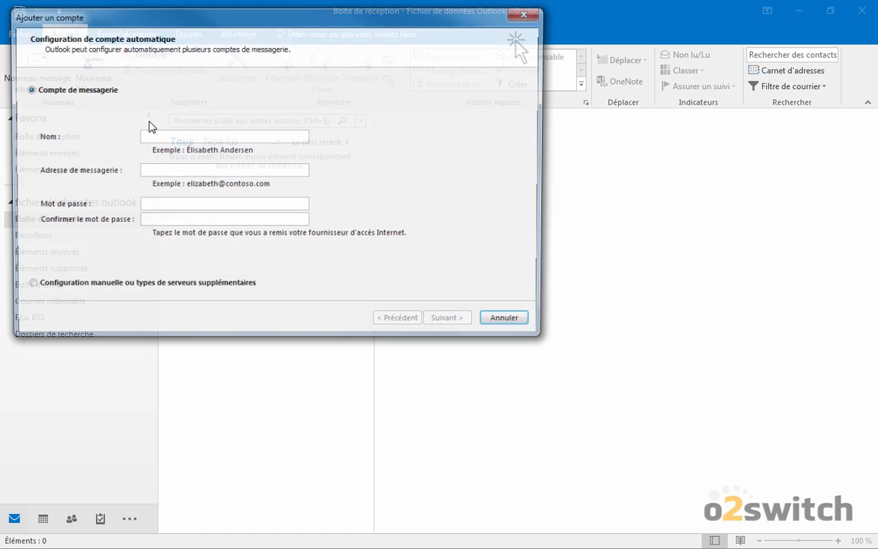
left_click_drag(213, 16, 214, 64)
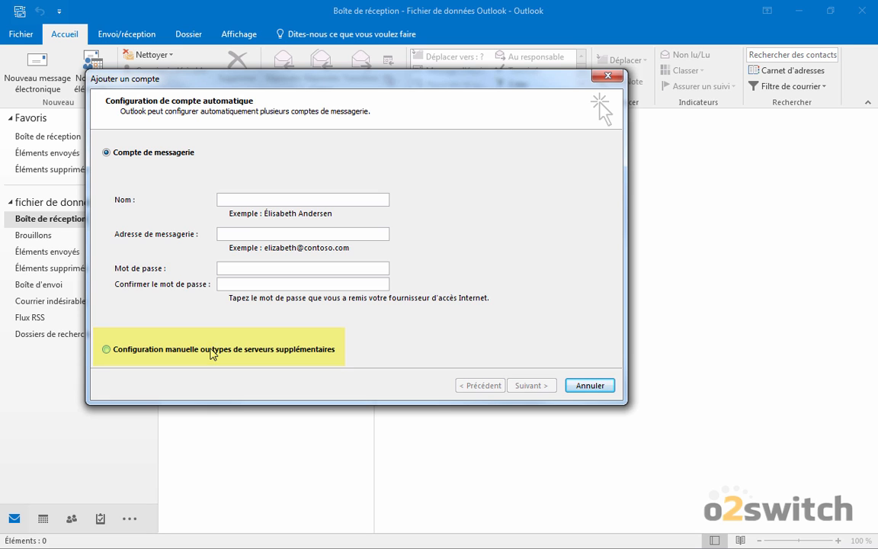
left_click(212, 351)
left_click(531, 385)
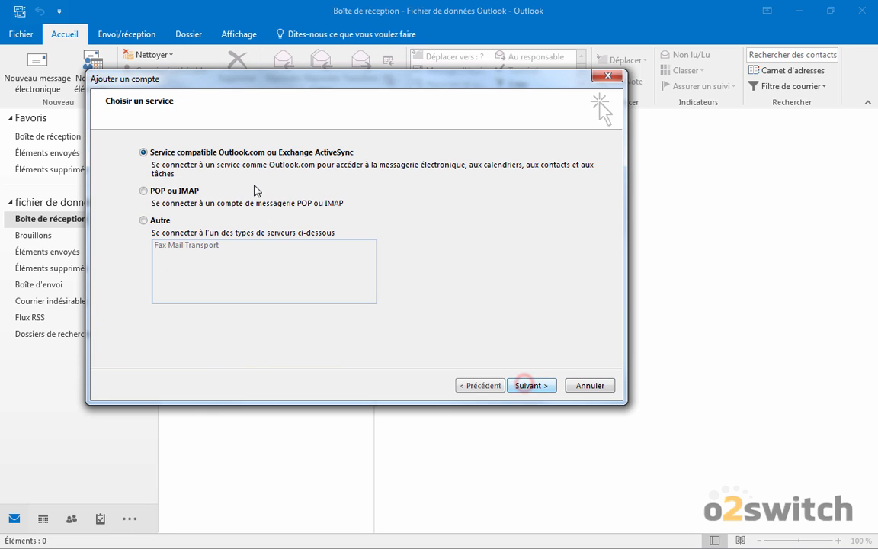
left_click(166, 195)
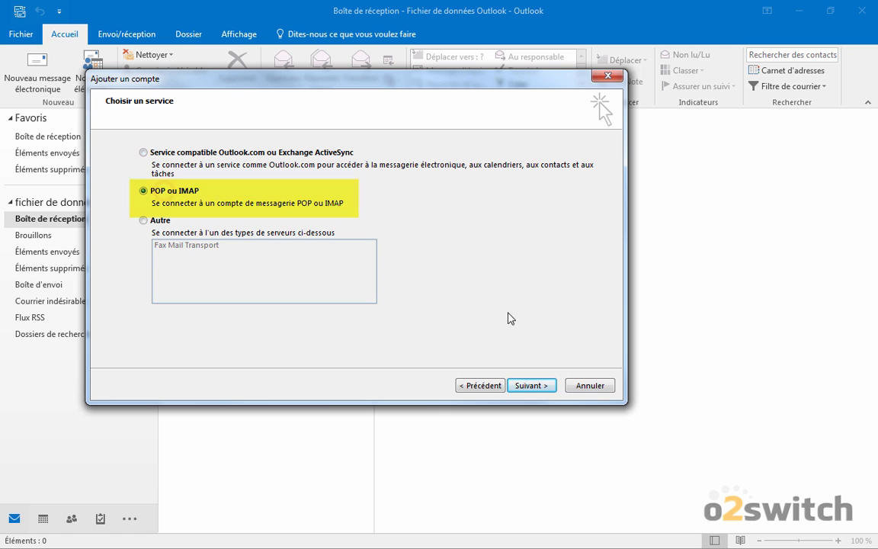
left_click(529, 385)
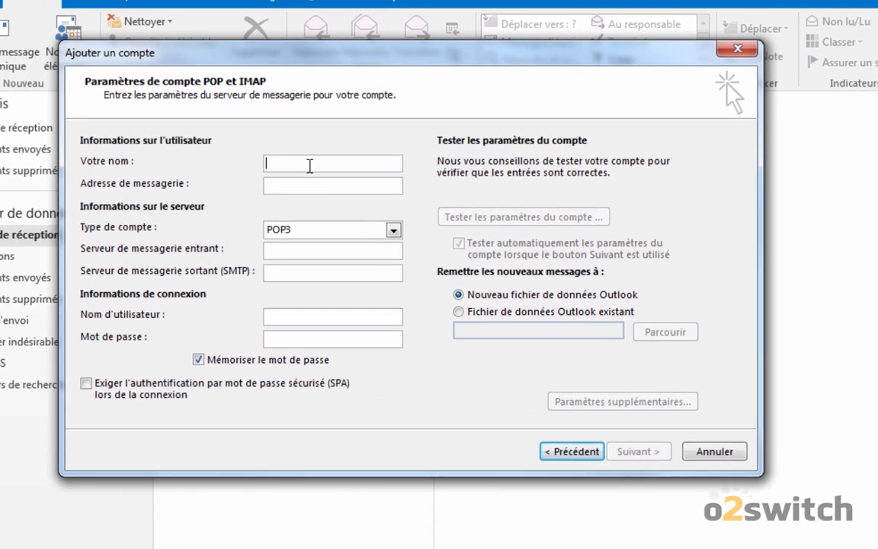
left_click(311, 233)
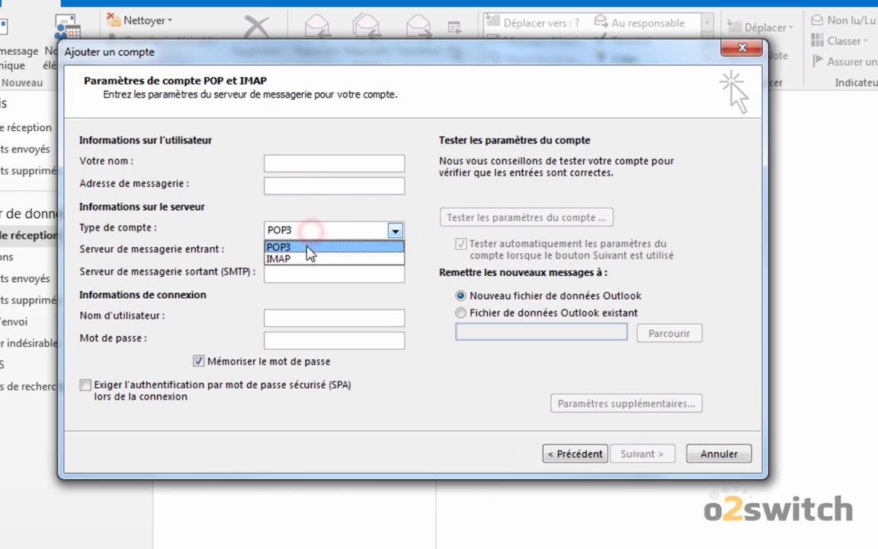
left_click(305, 259)
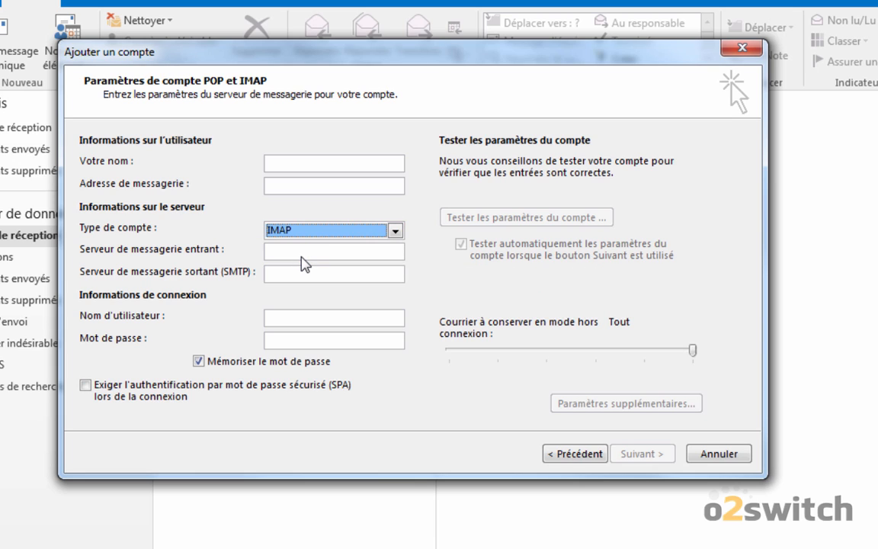
left_click(301, 251)
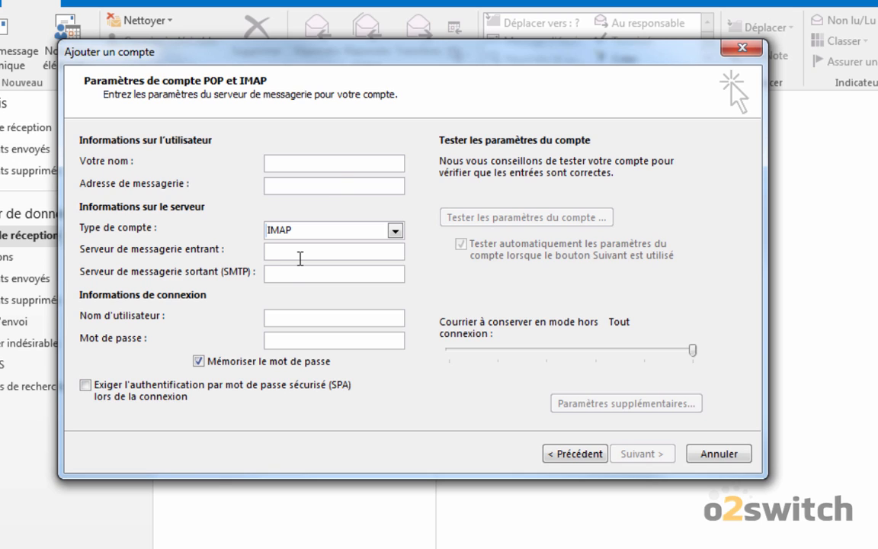
left_click(333, 161)
type("John dp")
key("BackSpace")
type("oe")
key("Tab")
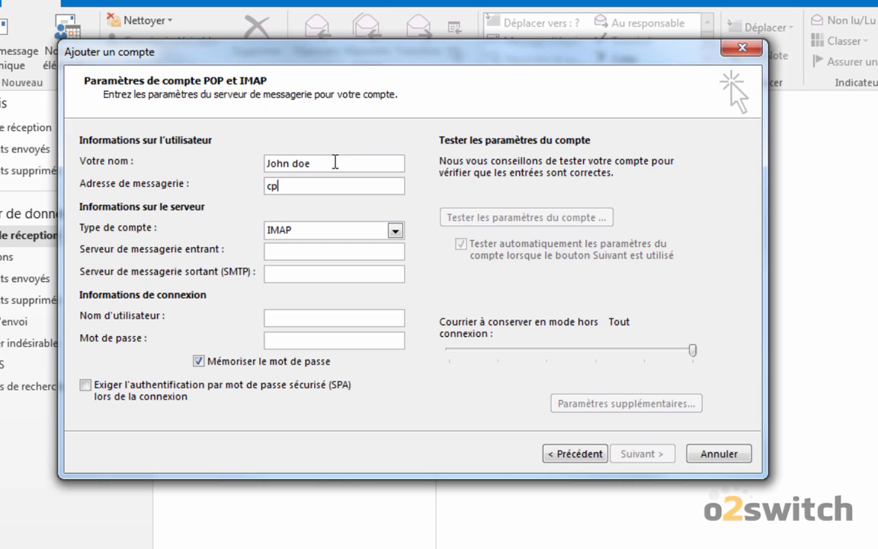
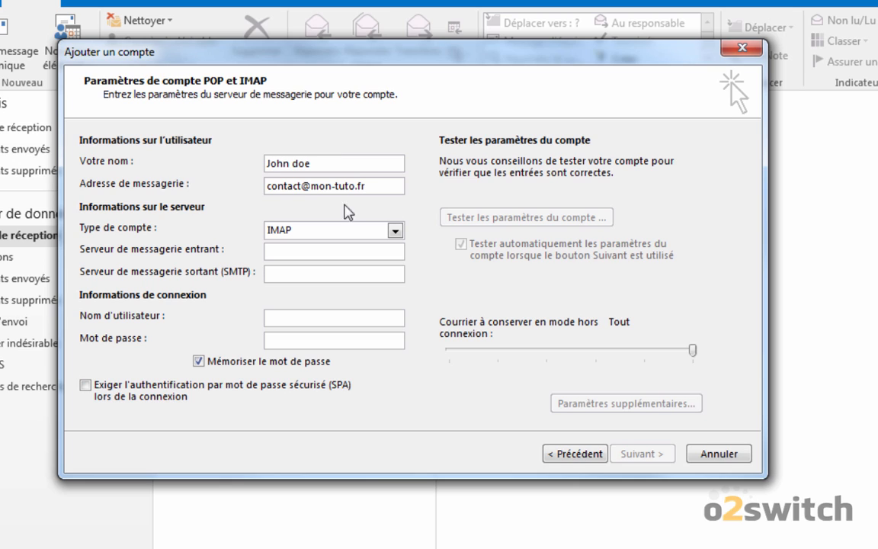
- Enter flexo.o2switch.net as incoming and outgoing server, then type the account password
left_click(305, 251)
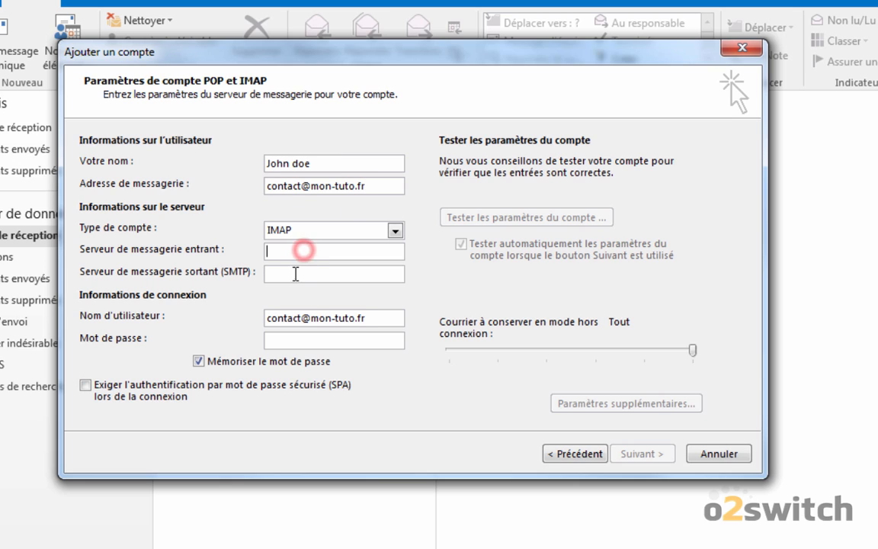
left_click(295, 275)
left_click(309, 248)
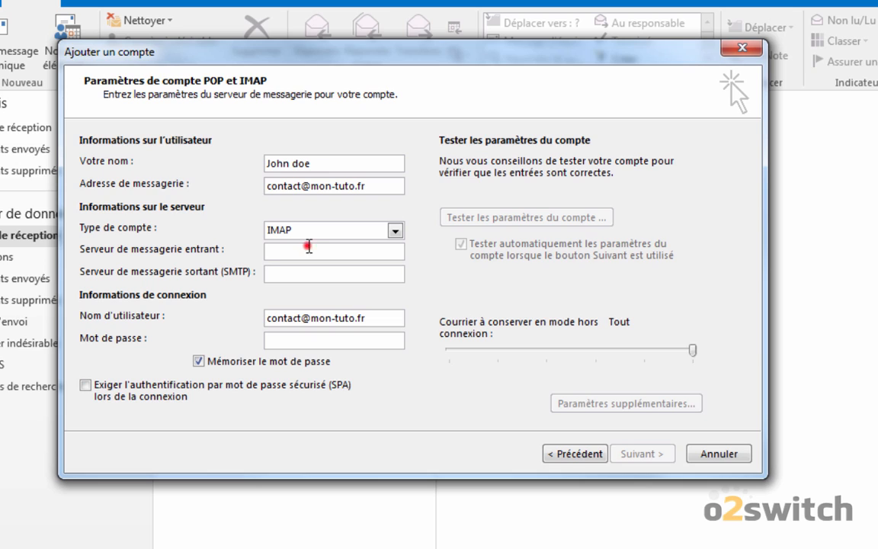
type("flexo.o2switch.net")
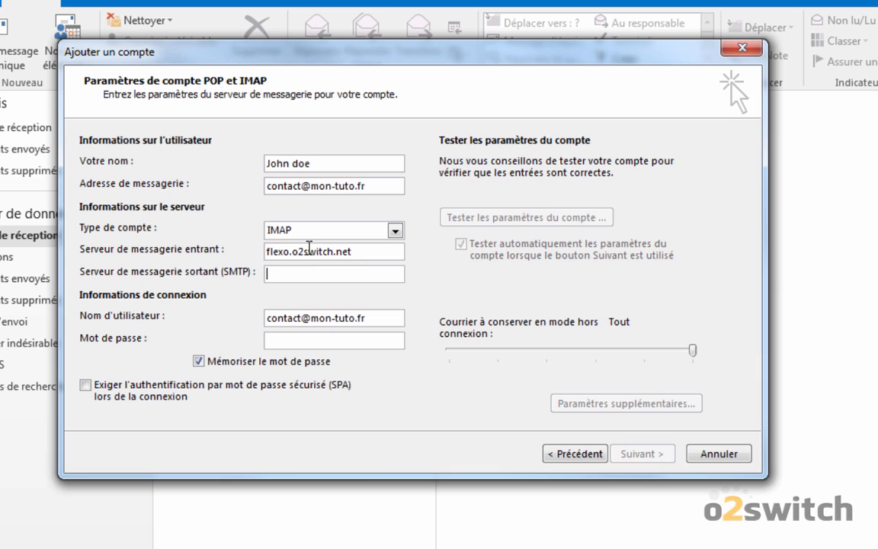
type("flexo.o2switch.net")
left_click(348, 341)
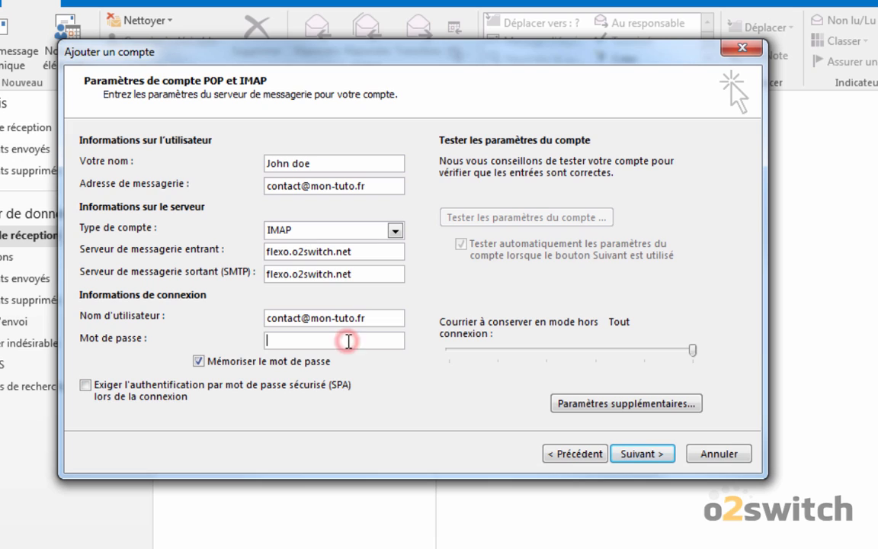
type("*")
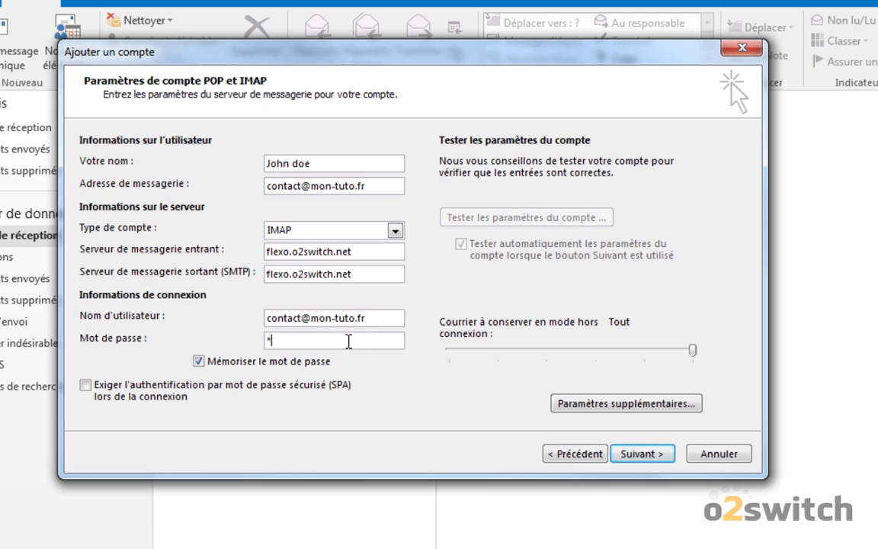
type("***********")
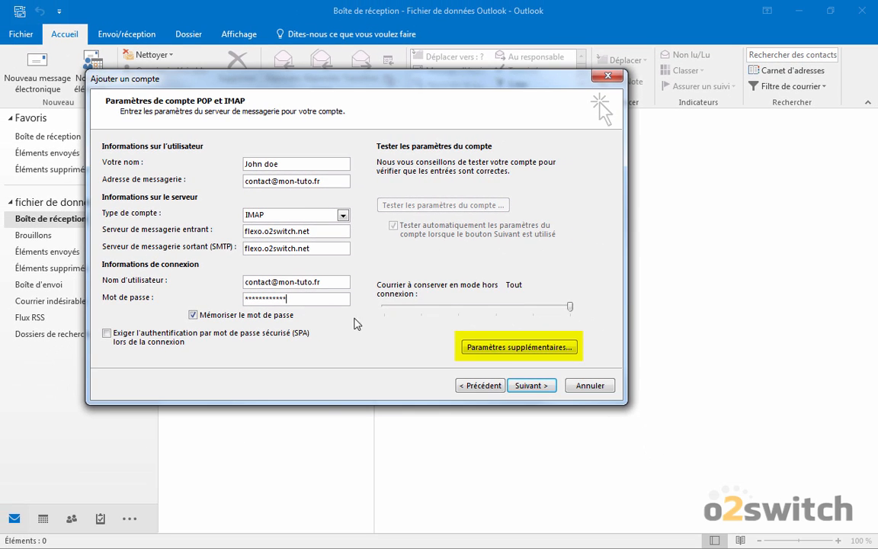
- Require authentication for the outgoing SMTP server in the additional mail settings
left_click(504, 349)
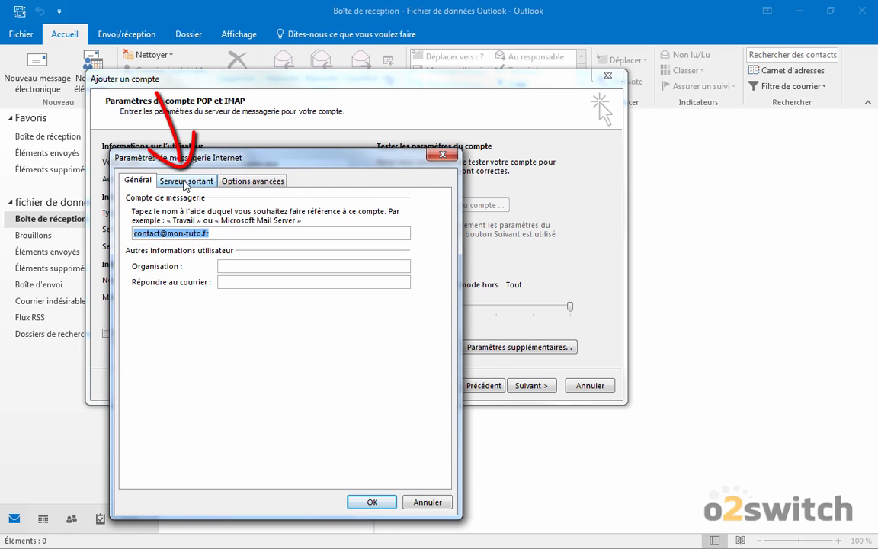
left_click(185, 183)
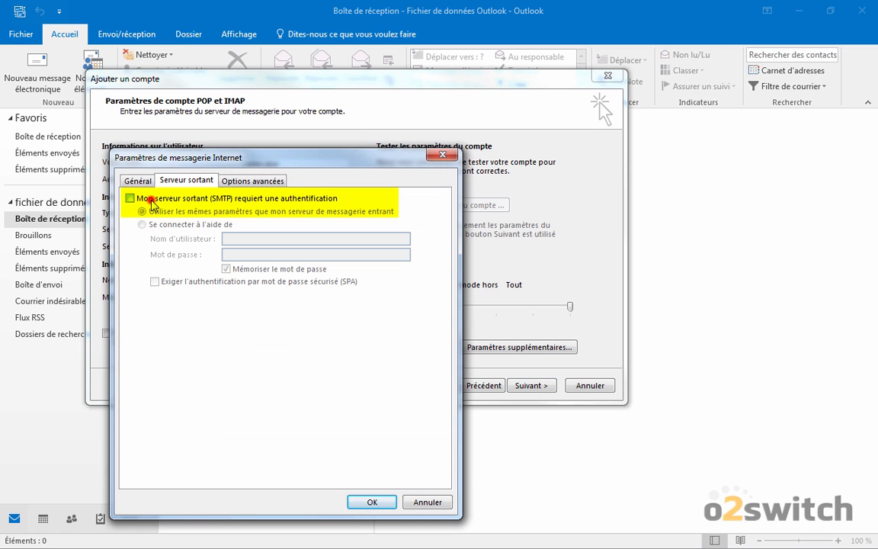
left_click(131, 198)
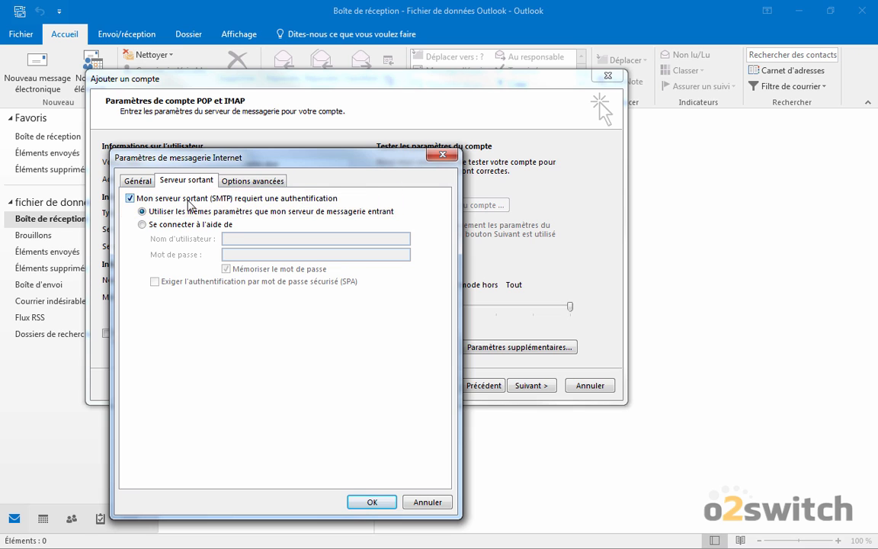
- Use SSL encryption with IMAP port 993 and SMTP port 465, and confirm the settings
left_click(253, 181)
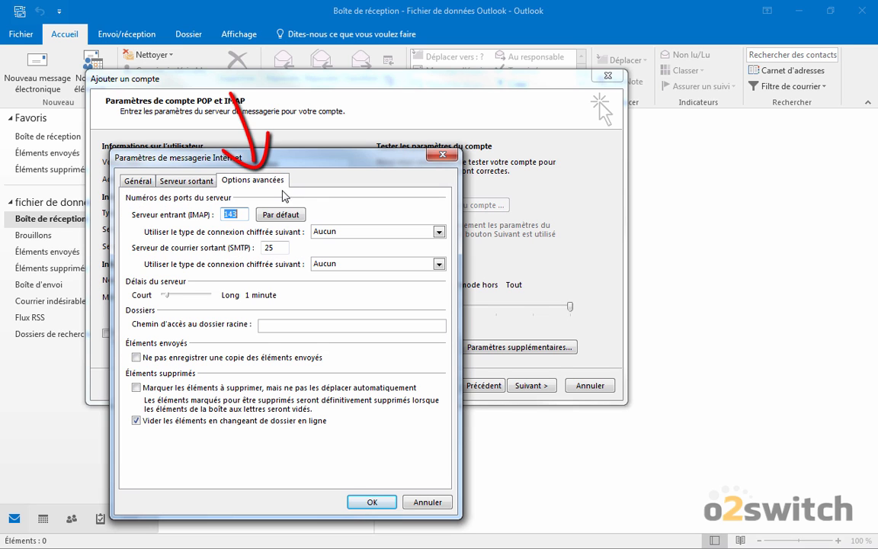
left_click(320, 231)
left_click(340, 253)
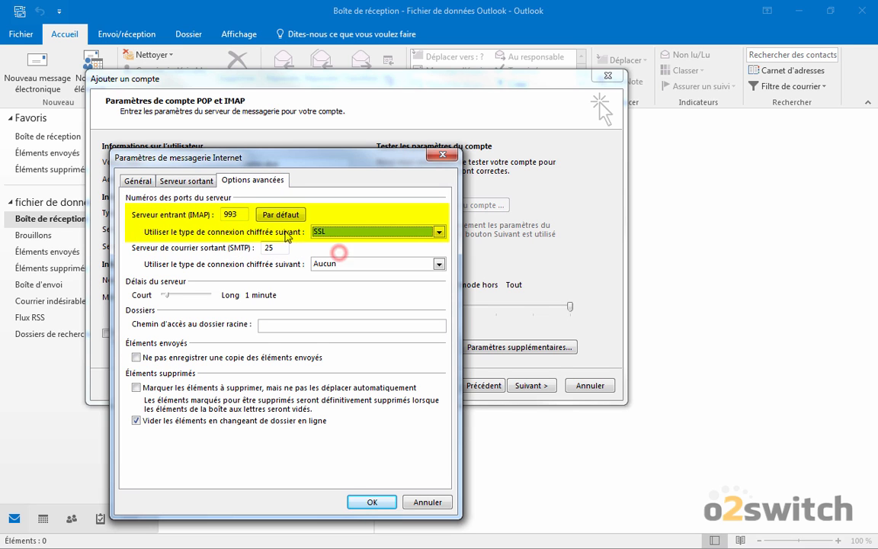
double_click(230, 214)
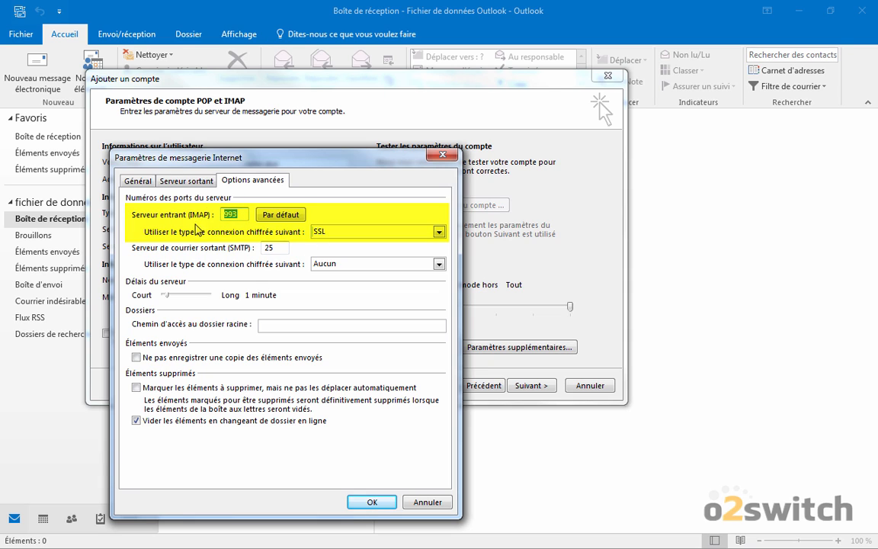
left_click(363, 263)
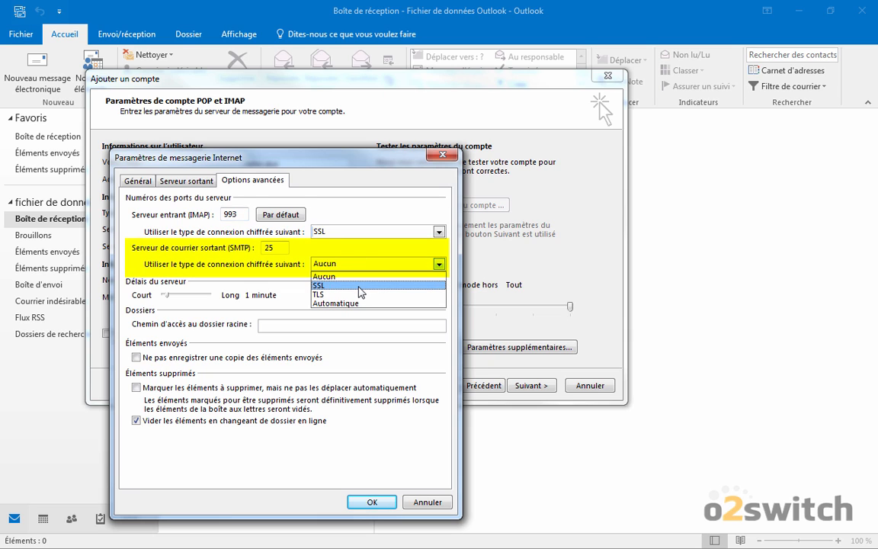
left_click(361, 285)
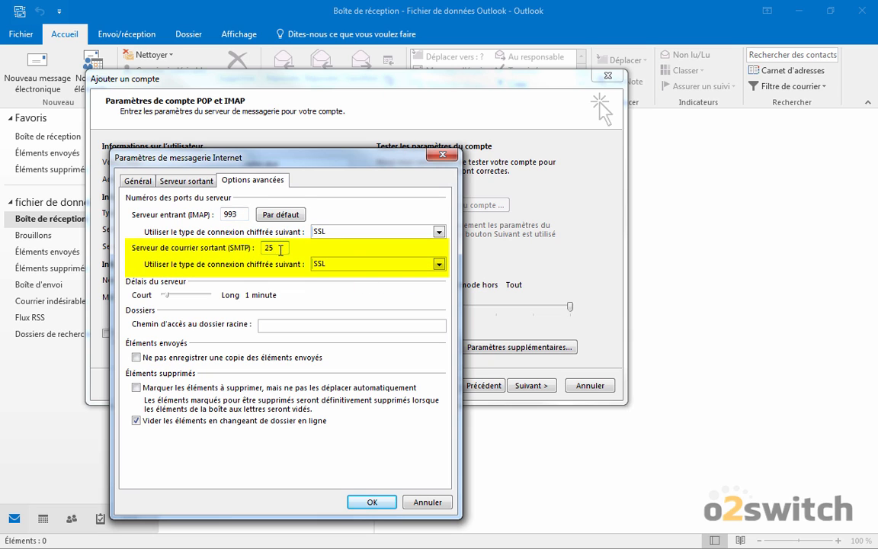
double_click(274, 247)
type("46")
left_click(371, 501)
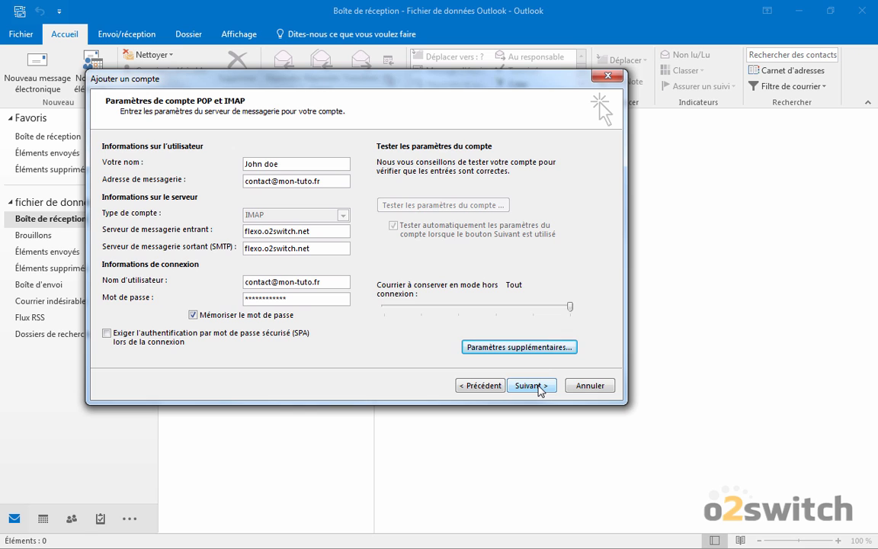
- Run the account test, close the successful results and finish the wizard
left_click(534, 387)
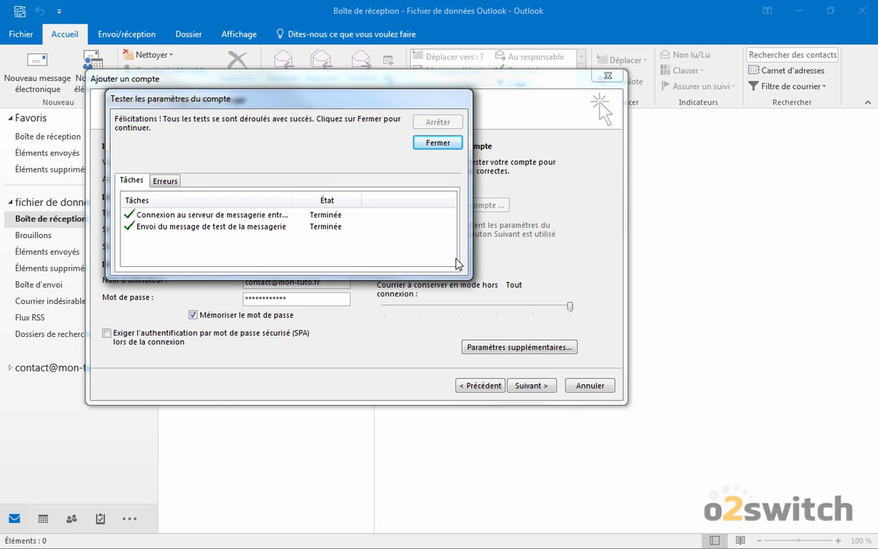
left_click(433, 142)
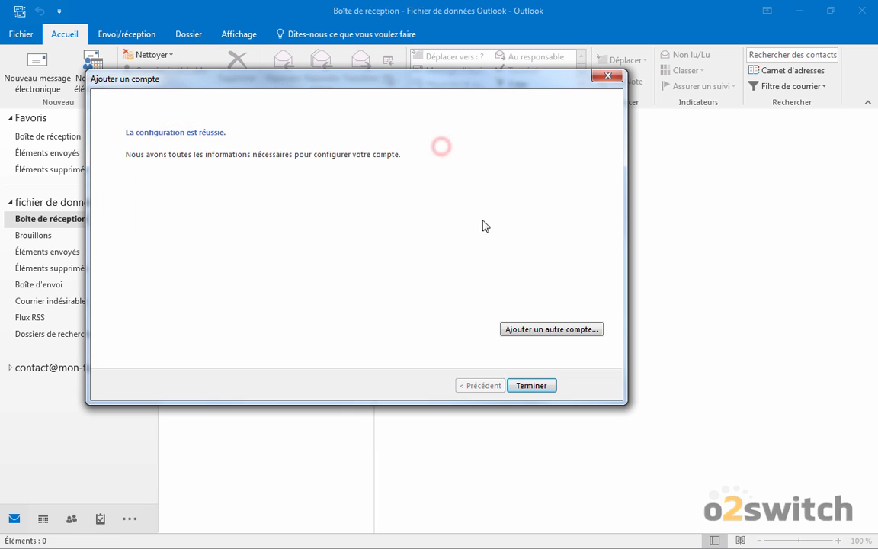
left_click(534, 386)
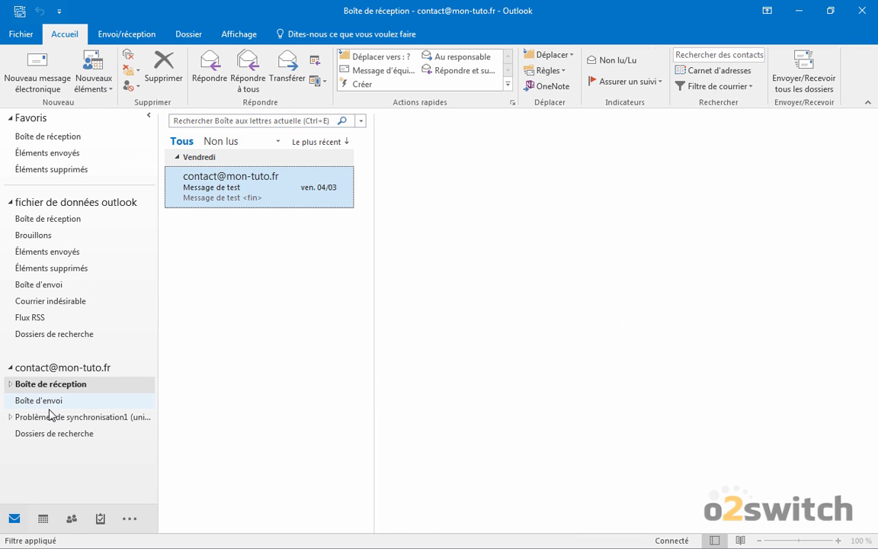
left_click(10, 384)
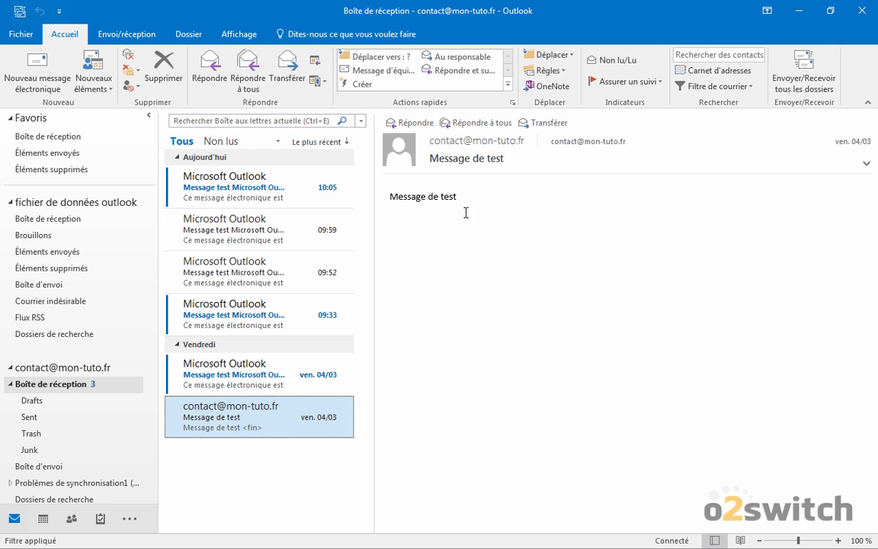
left_click(219, 168)
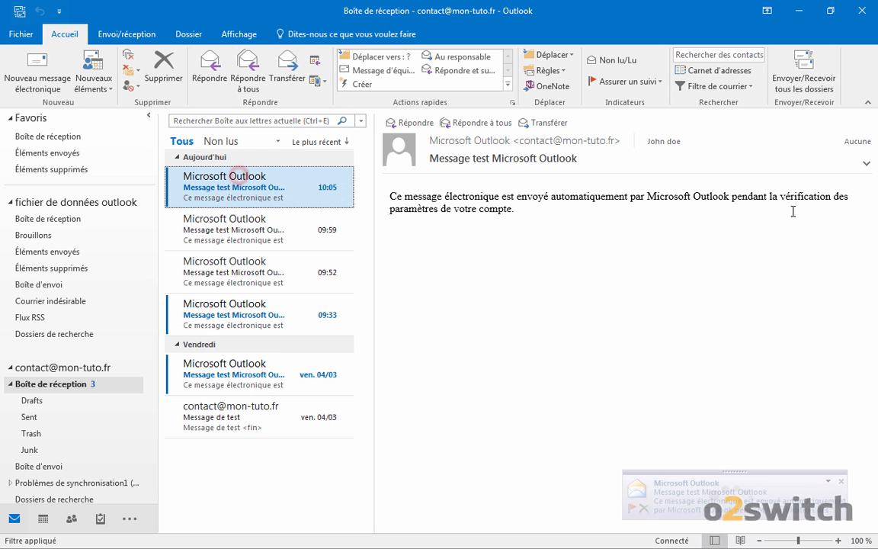
left_click_drag(525, 229, 378, 165)
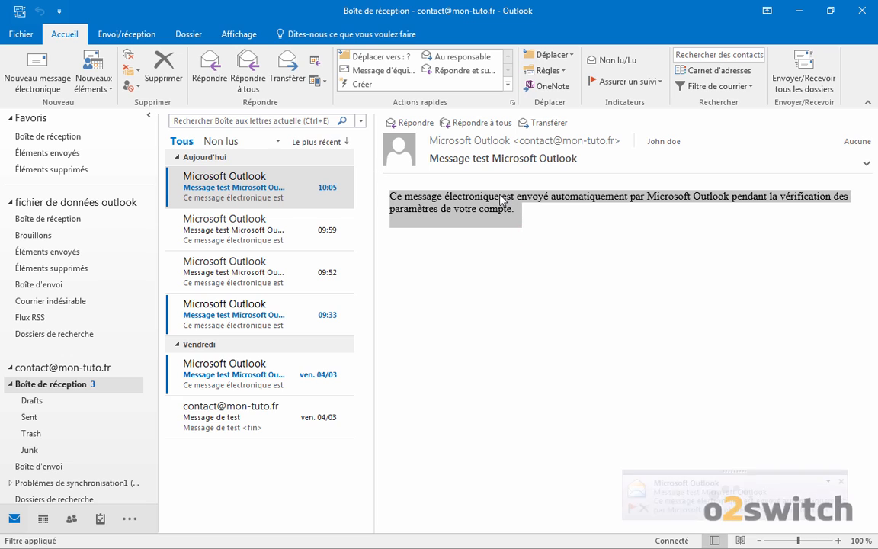
left_click(559, 246)
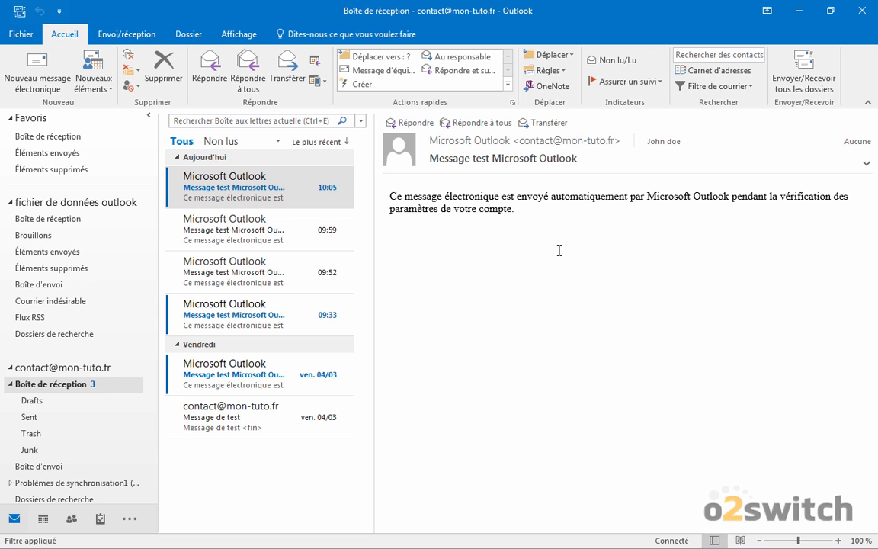